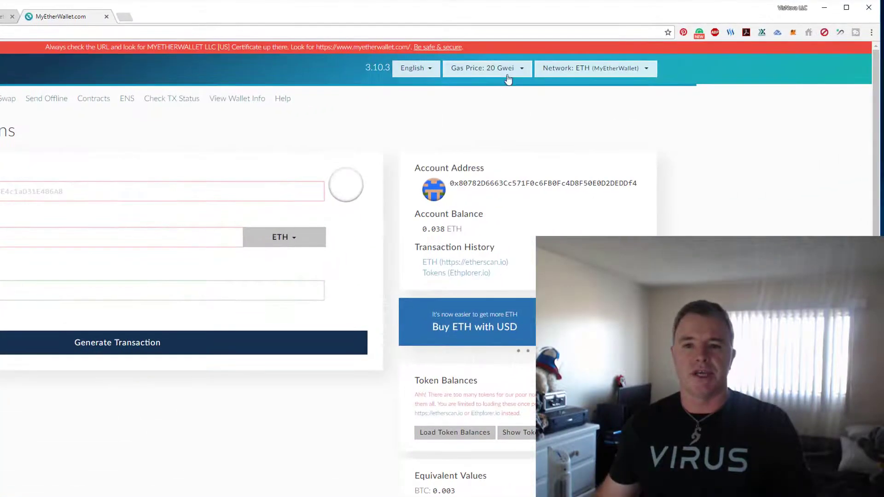
# Set the MyEtherWallet gas price to Fast AF (60 Gwei) and bring up the MetaMask wallet
pyautogui.click(526, 73)
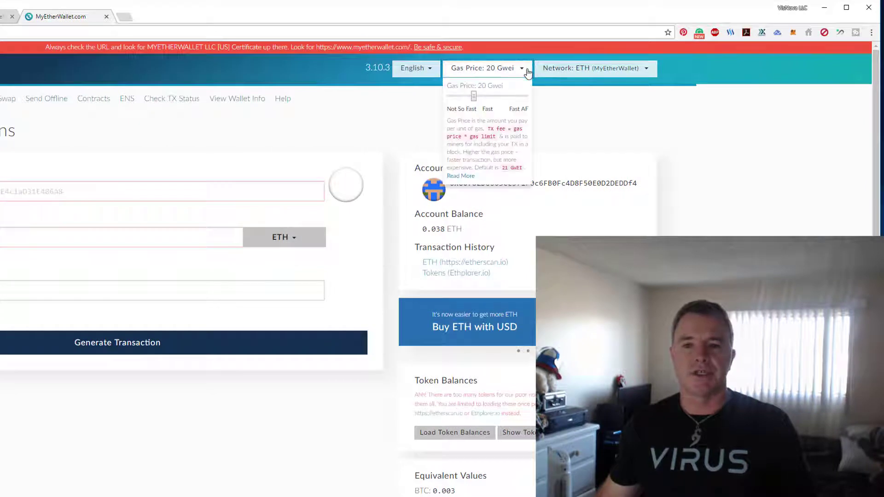
pyautogui.moveTo(475, 96); pyautogui.dragTo(531, 94)
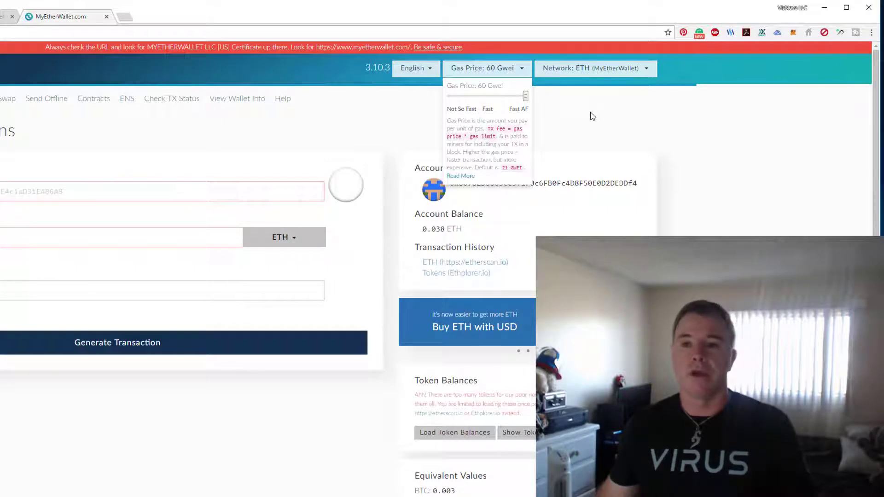
pyautogui.click(507, 69)
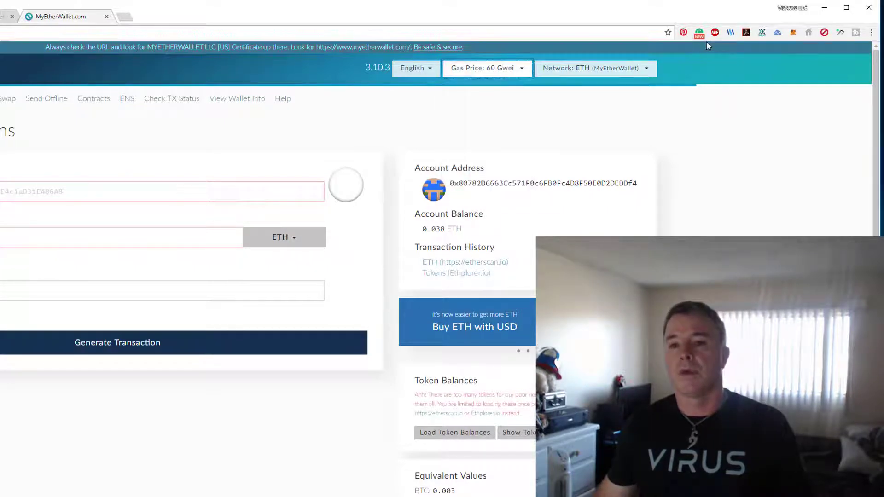
pyautogui.click(793, 33)
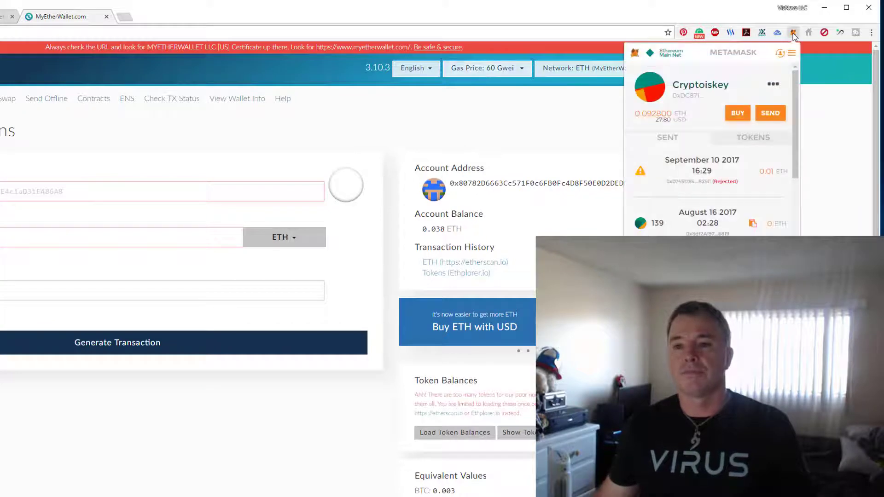
# Prepare a 0.01 ETH MetaMask send to the second saved address and proceed to confirmation
pyautogui.click(770, 112)
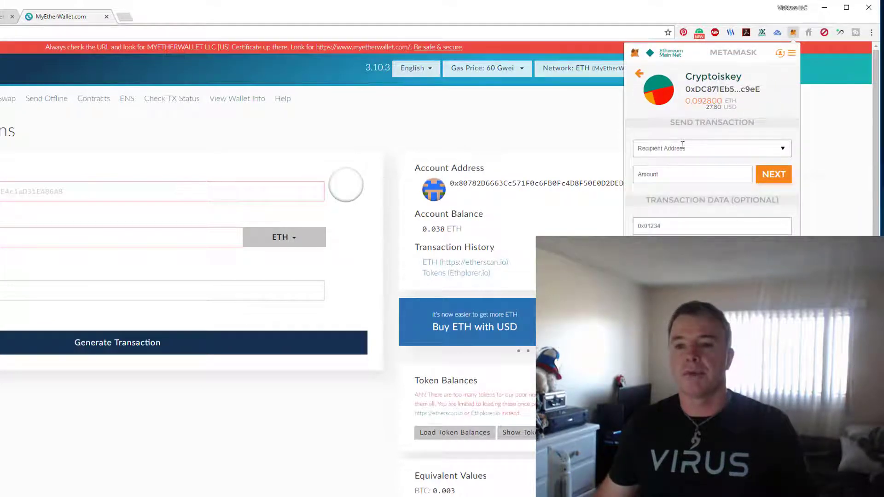
pyautogui.click(783, 149)
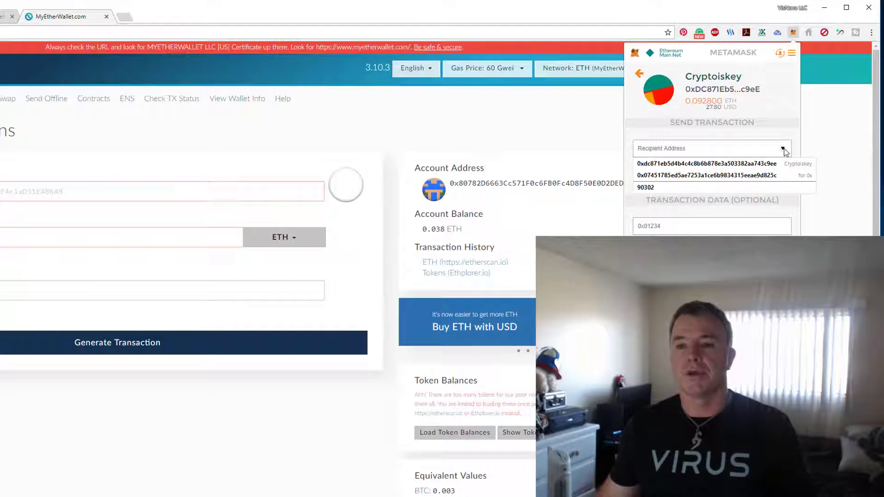
pyautogui.click(717, 174)
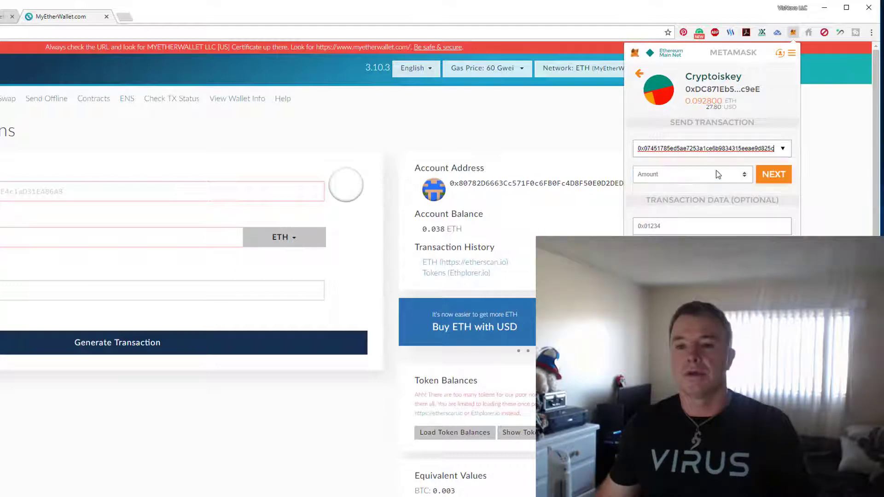
pyautogui.click(694, 178)
pyautogui.click(694, 178)
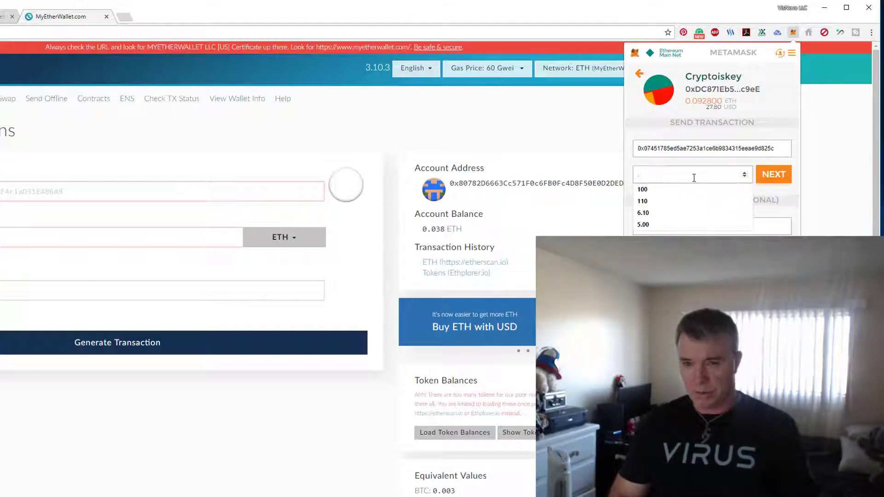
pyautogui.write('.01')
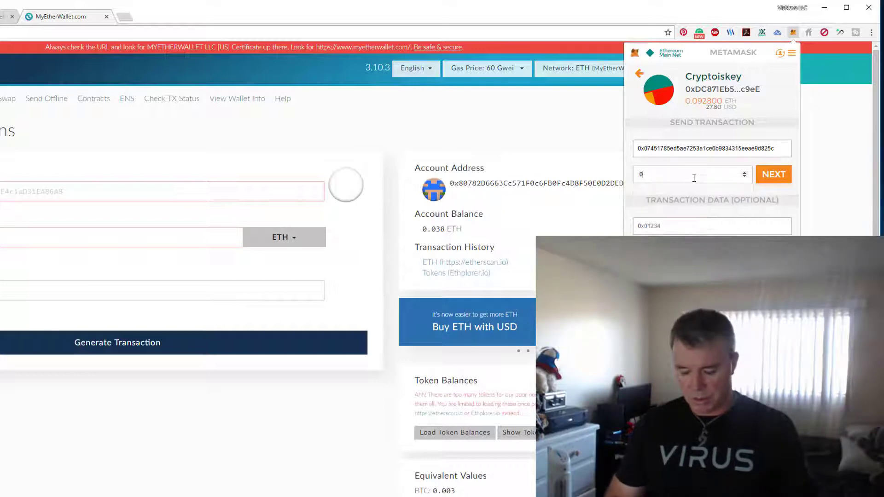
pyautogui.click(774, 177)
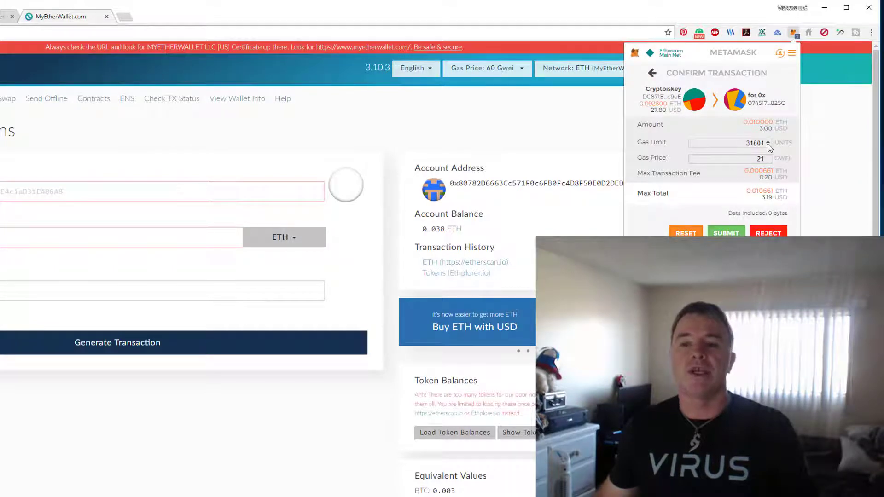
# Change the gas price from 21 to 500 Gwei and the gas limit from 31501 to 250000
pyautogui.doubleClick(760, 159)
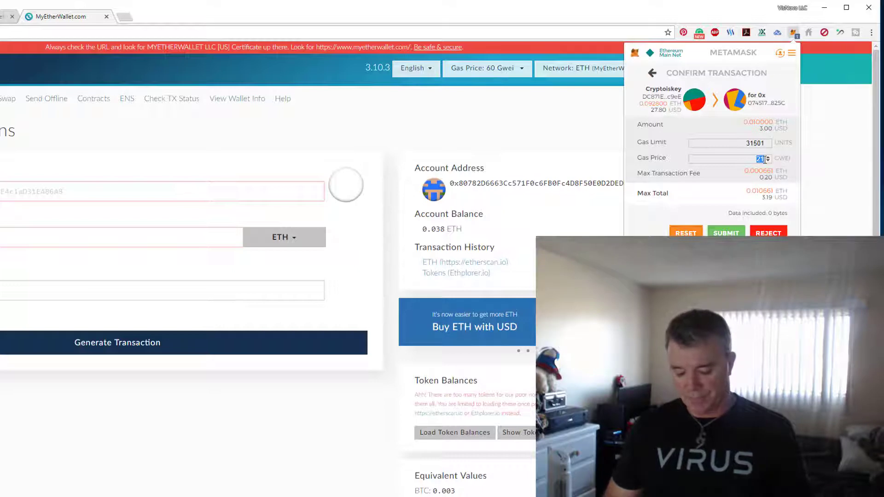
pyautogui.write('500')
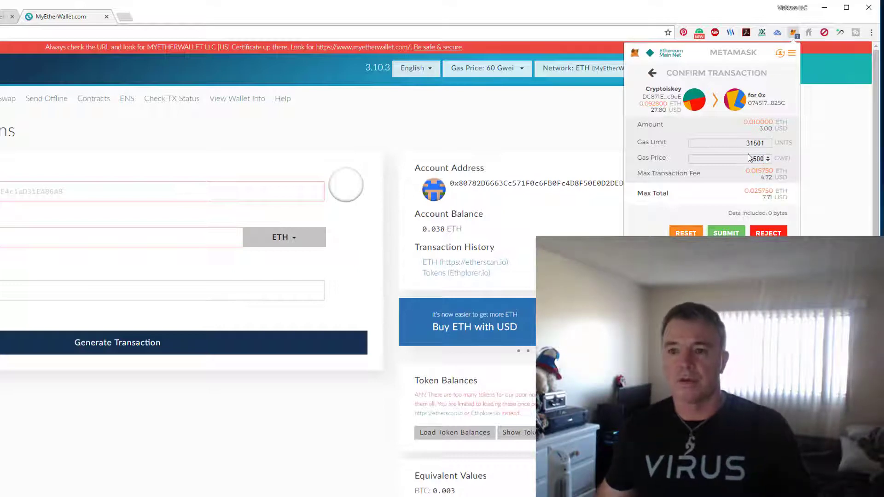
pyautogui.doubleClick(749, 144)
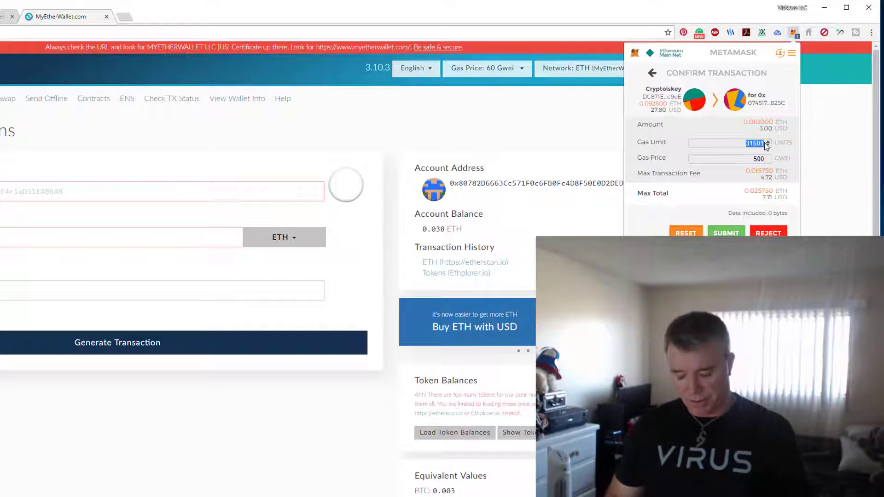
pyautogui.write('25000')
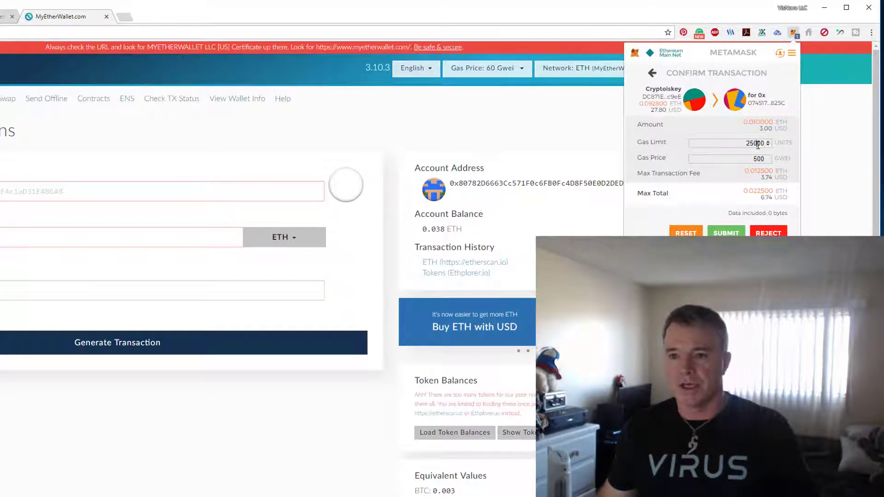
pyautogui.write('0')
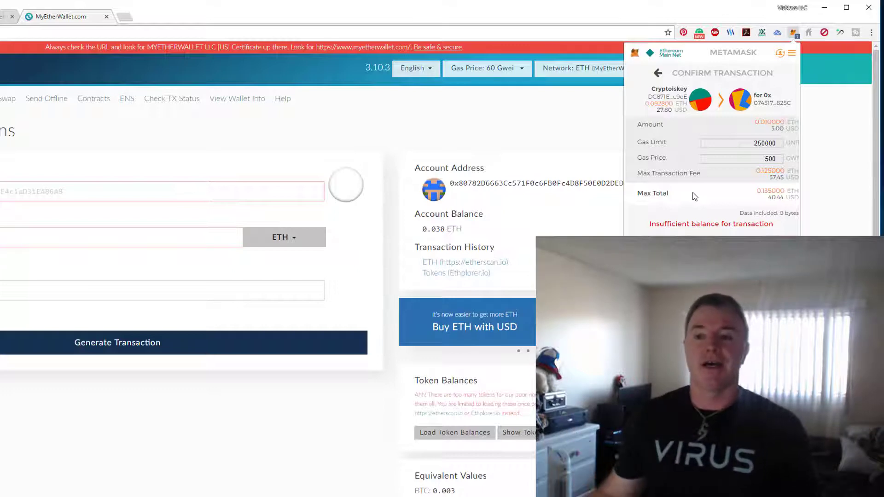
# Raise the MetaMask gas price to 1500, then to 11500 Gwei
pyautogui.click(766, 160)
pyautogui.write('1')
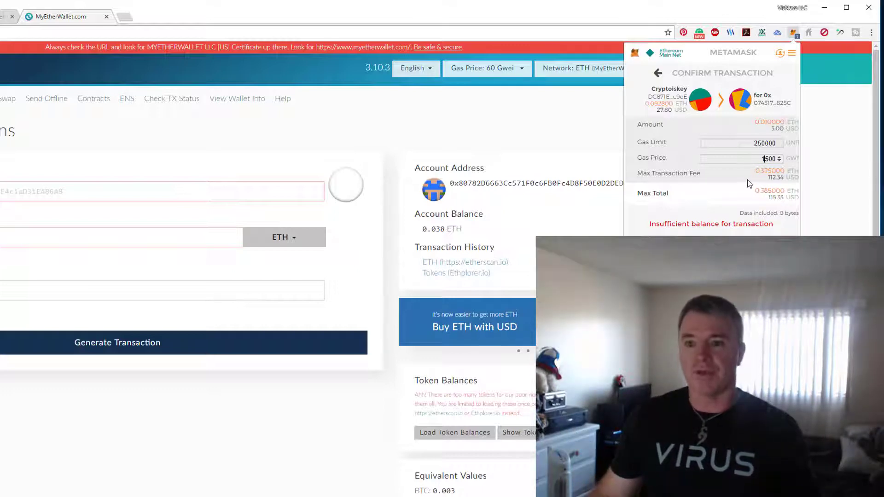
pyautogui.click(762, 159)
pyautogui.write('1')
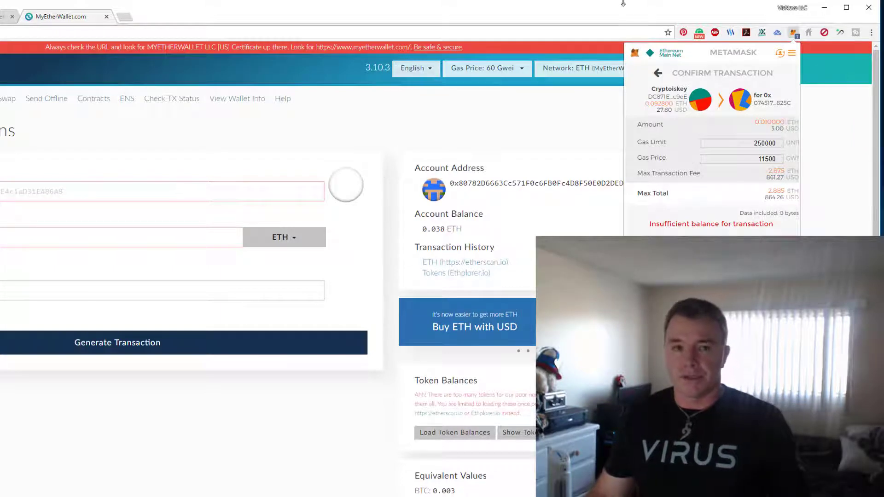
# Dismiss the MetaMask confirmation unsent and go to the Decentraland Slack announcements
pyautogui.click(587, 13)
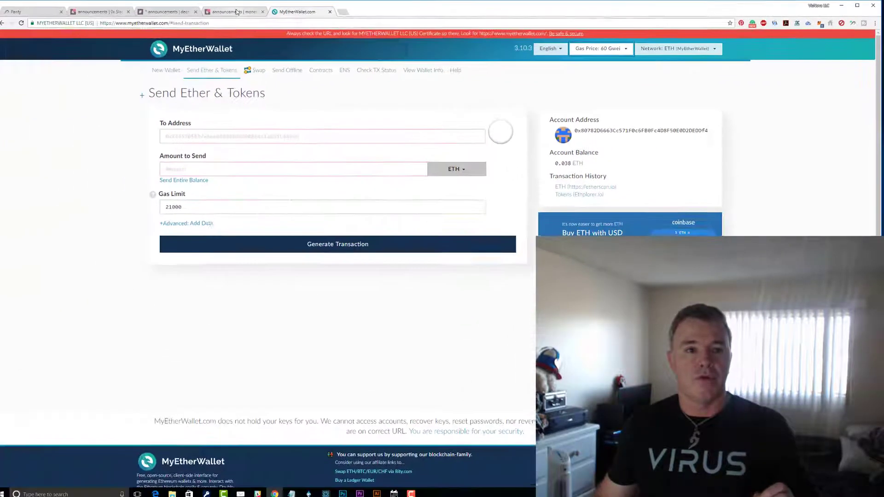
pyautogui.click(186, 12)
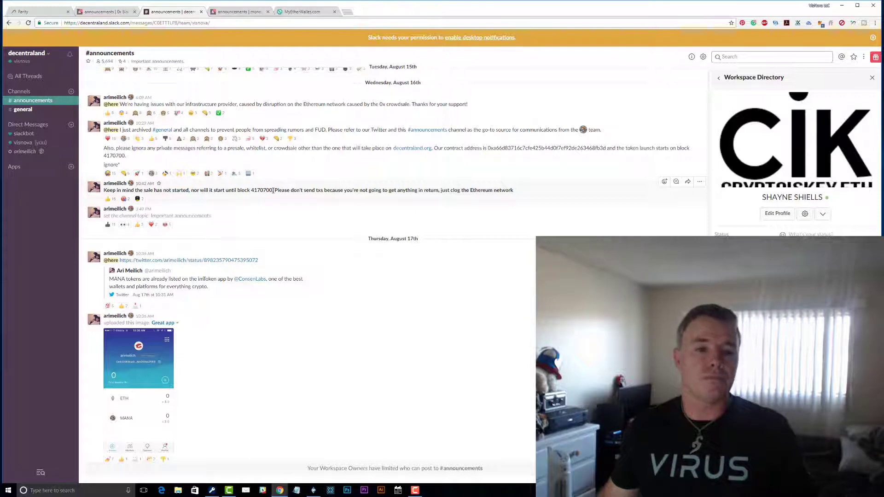
# Copy the announced block number 4170700 from the Slack message
pyautogui.moveTo(272, 190); pyautogui.dragTo(250, 193)
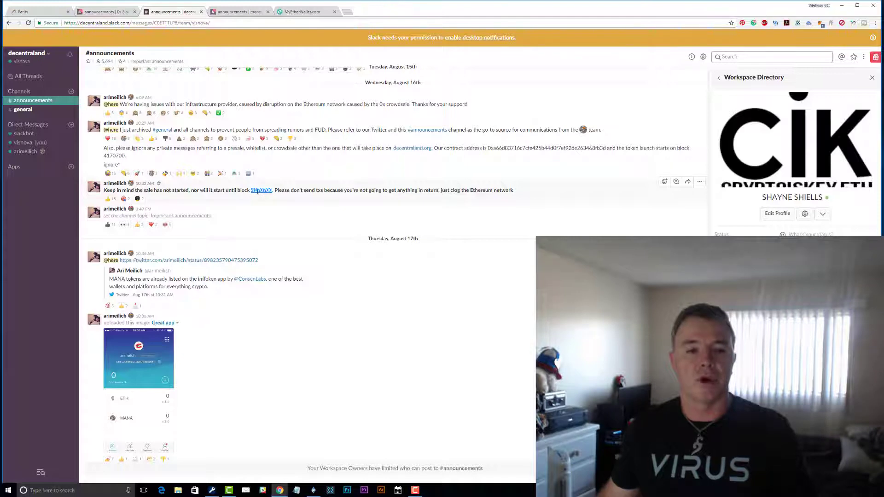
pyautogui.rightClick(261, 192)
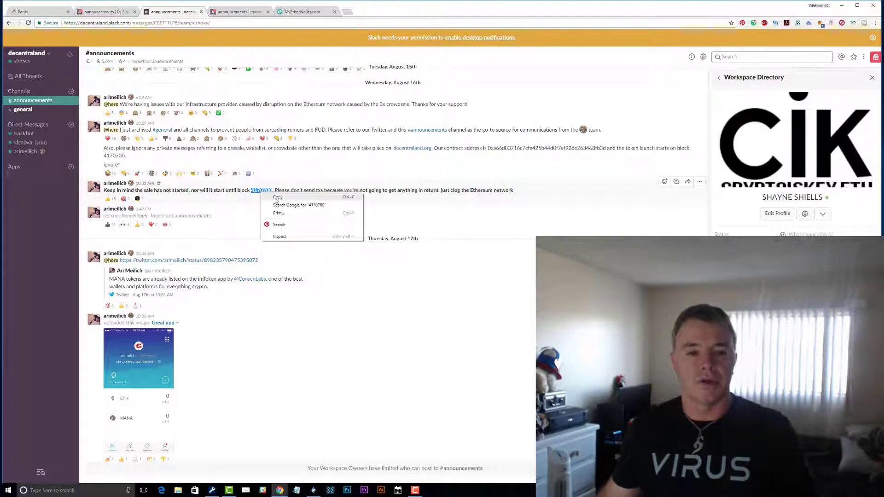
pyautogui.click(275, 200)
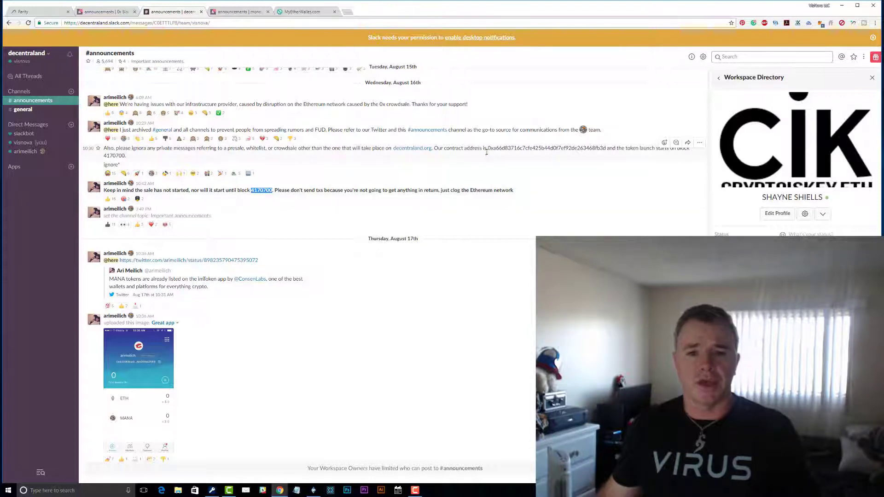
# Copy the ICO contract address from the announcement message
pyautogui.moveTo(488, 149); pyautogui.dragTo(605, 149)
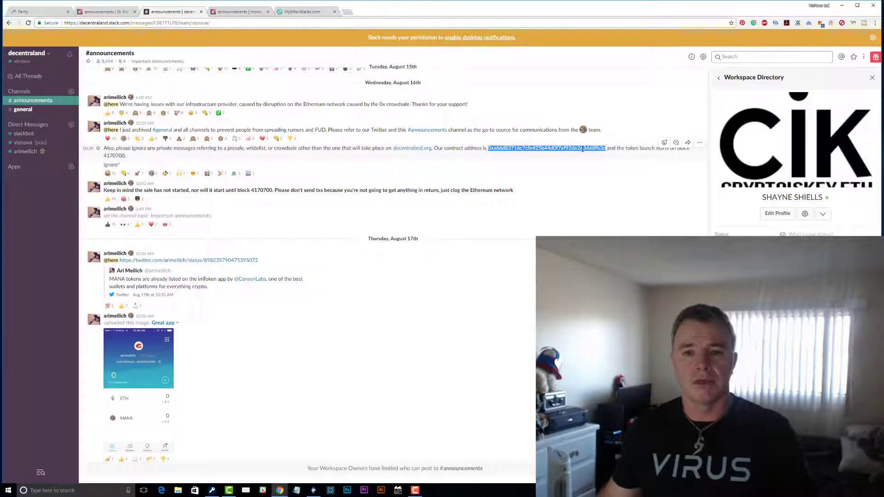
pyautogui.rightClick(583, 149)
pyautogui.click(592, 157)
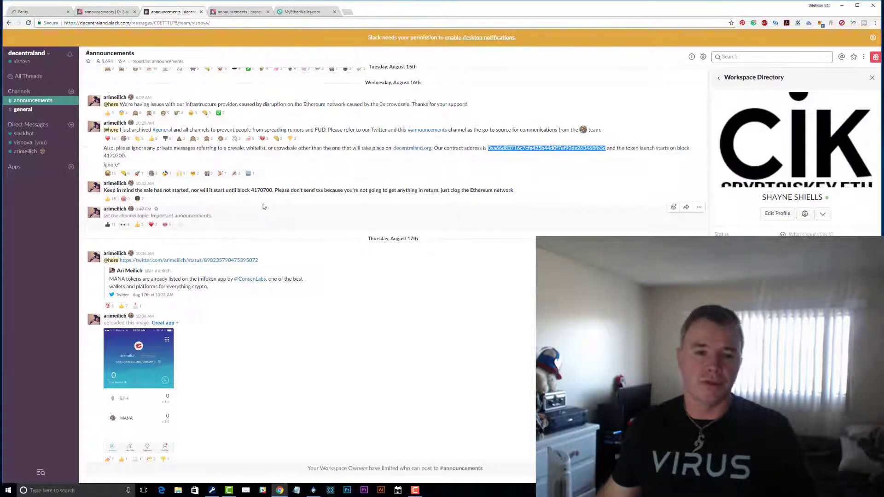
pyautogui.click(268, 190)
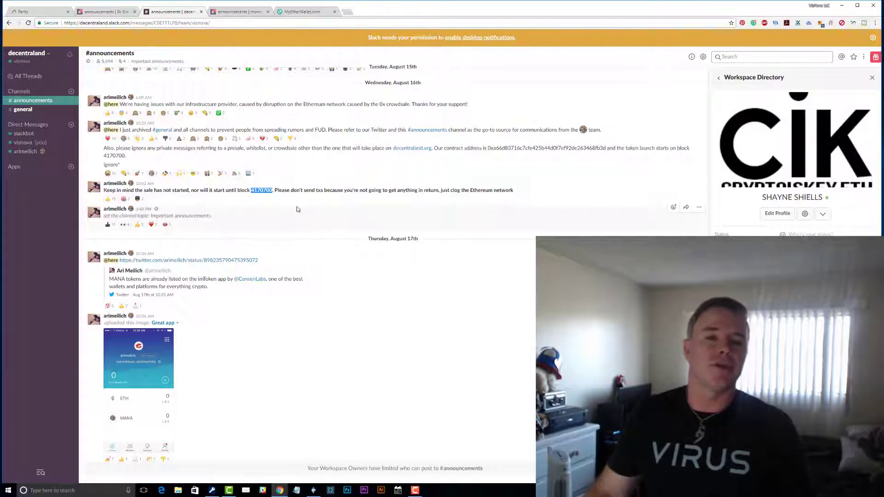
pyautogui.moveTo(487, 148); pyautogui.dragTo(606, 146)
pyautogui.rightClick(590, 151)
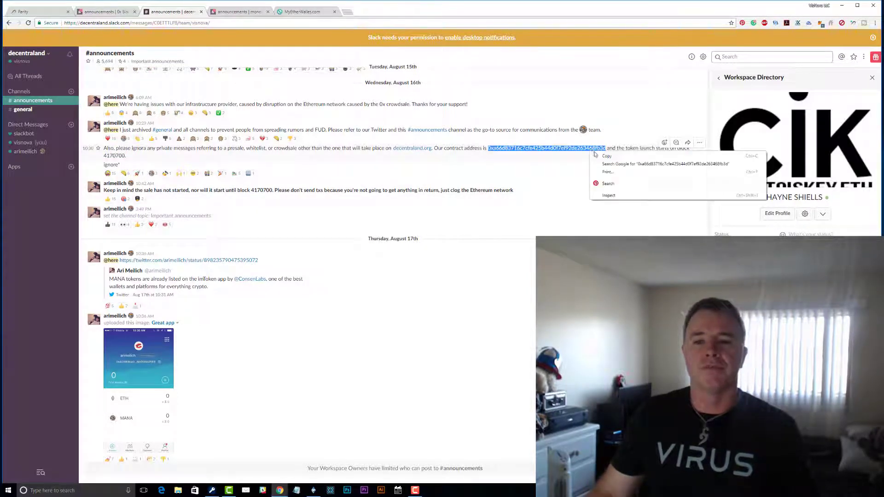
pyautogui.click(603, 156)
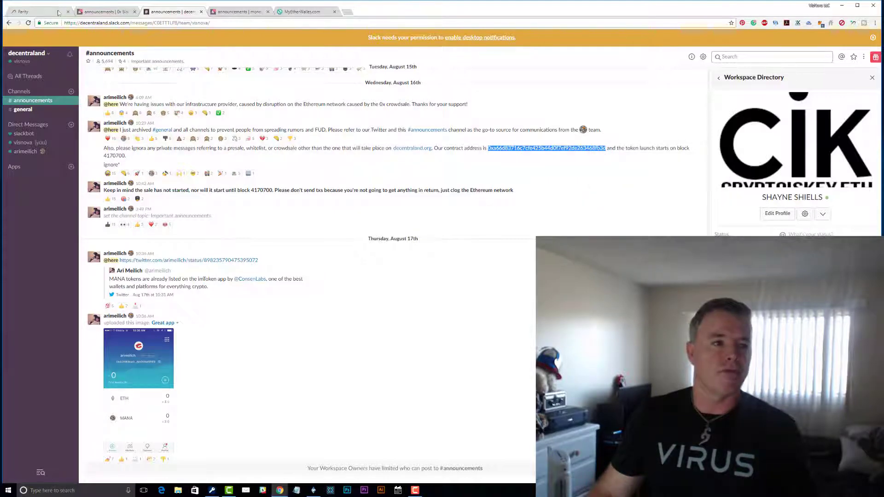
pyautogui.click(44, 12)
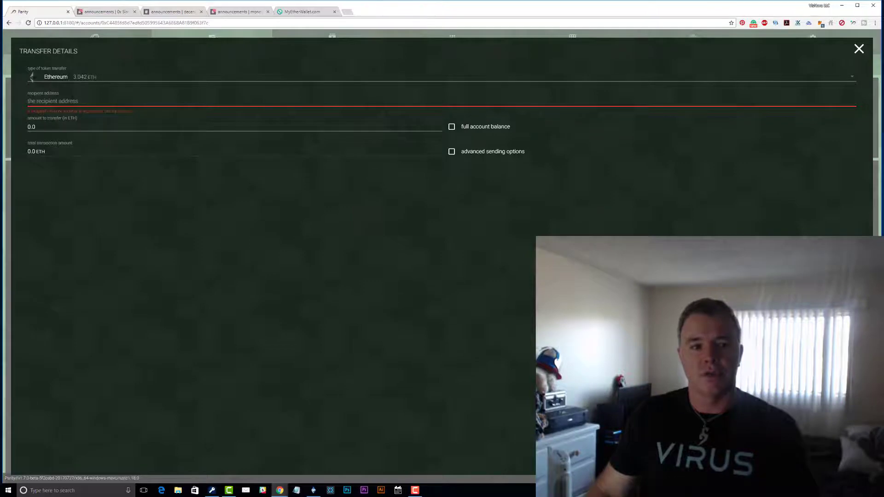
# Set a 0.1 ETH Parity transfer to the pasted contract address with advanced sending options on
pyautogui.doubleClick(24, 125)
pyautogui.write('0.')
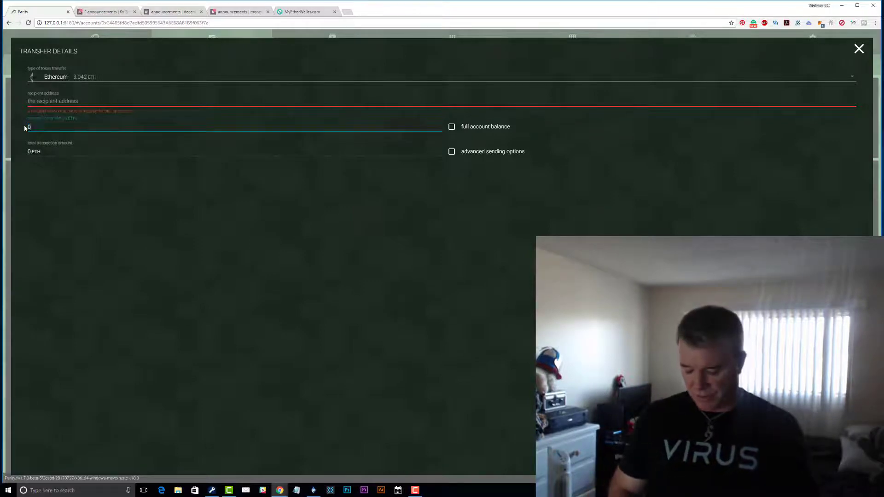
pyautogui.write('1')
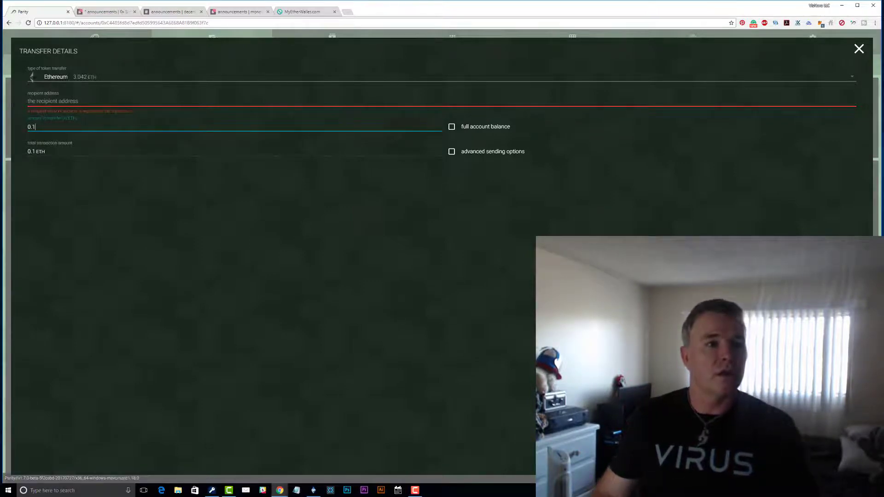
pyautogui.click(49, 101)
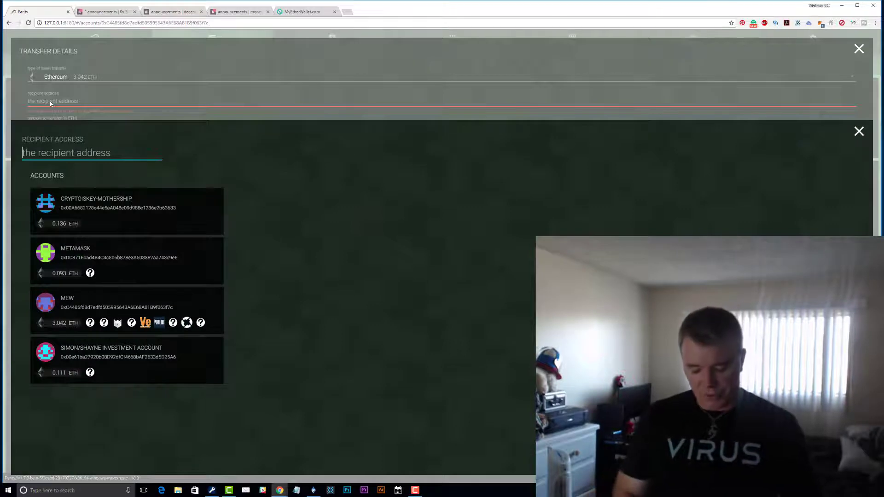
pyautogui.hotkey('ctrl', 'v')
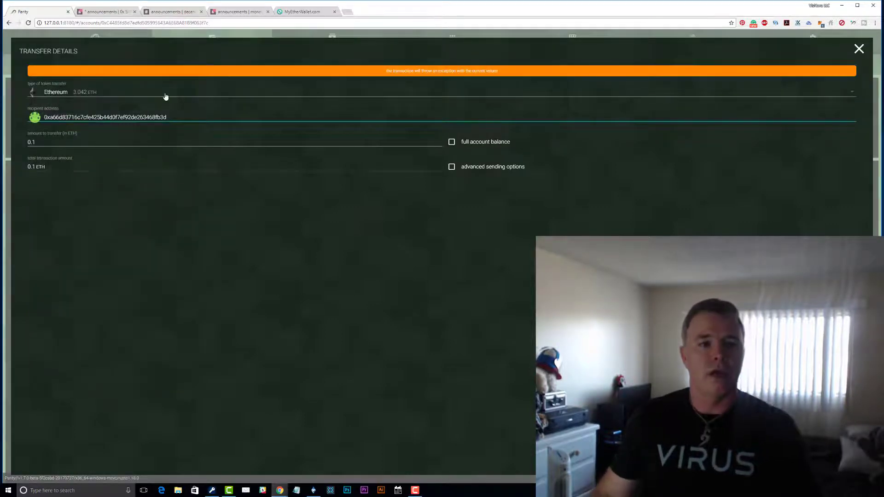
pyautogui.click(453, 168)
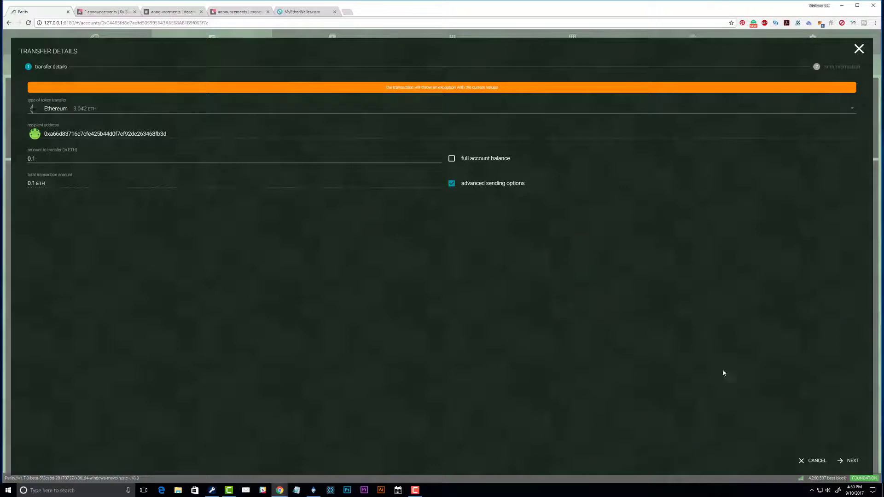
pyautogui.click(853, 462)
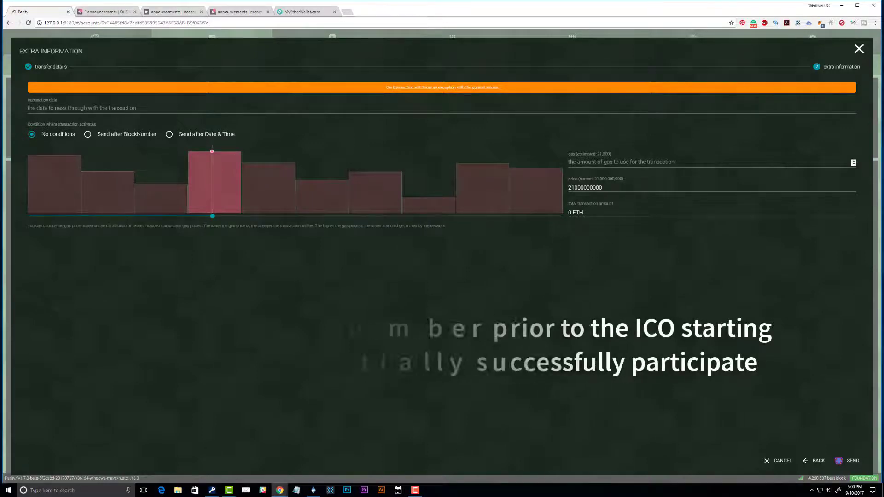
# Schedule the Parity transfer to send after a block number, currently 4260422
pyautogui.click(571, 161)
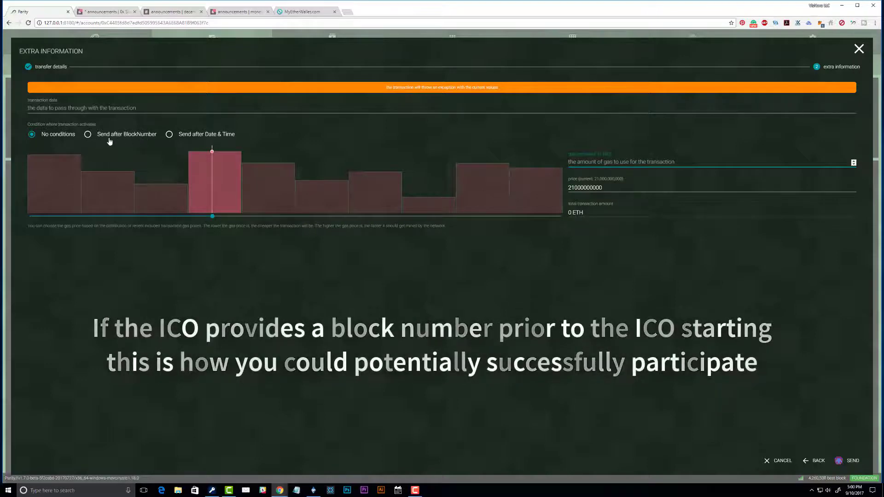
pyautogui.click(87, 135)
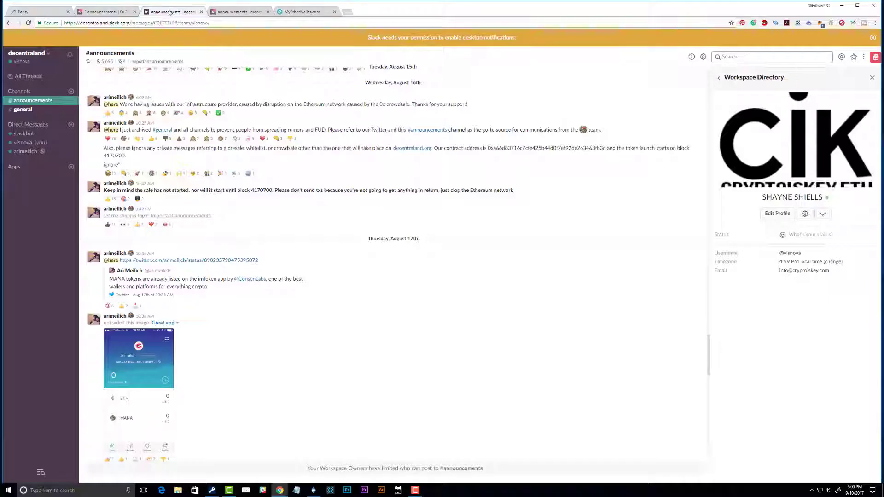
pyautogui.click(168, 12)
# Copy the start block 4170700 from the 10:42 AM Slack announcement
pyautogui.moveTo(273, 190); pyautogui.dragTo(251, 191)
pyautogui.rightClick(251, 191)
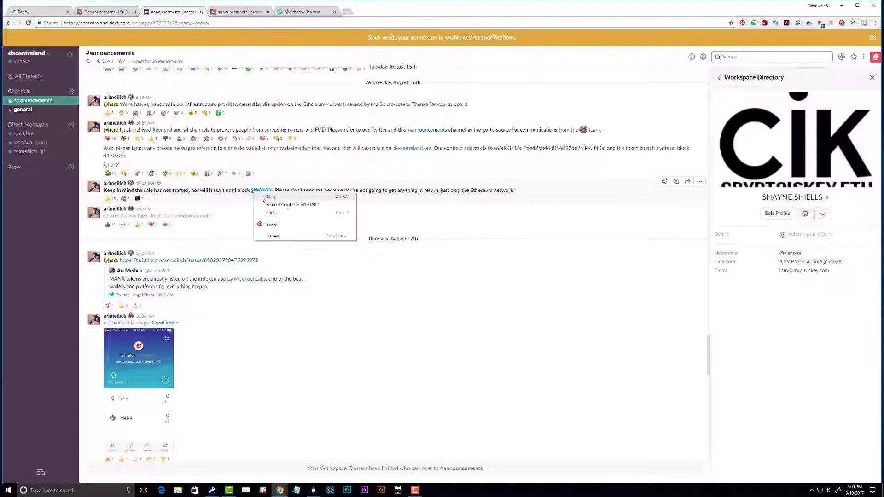
pyautogui.click(266, 196)
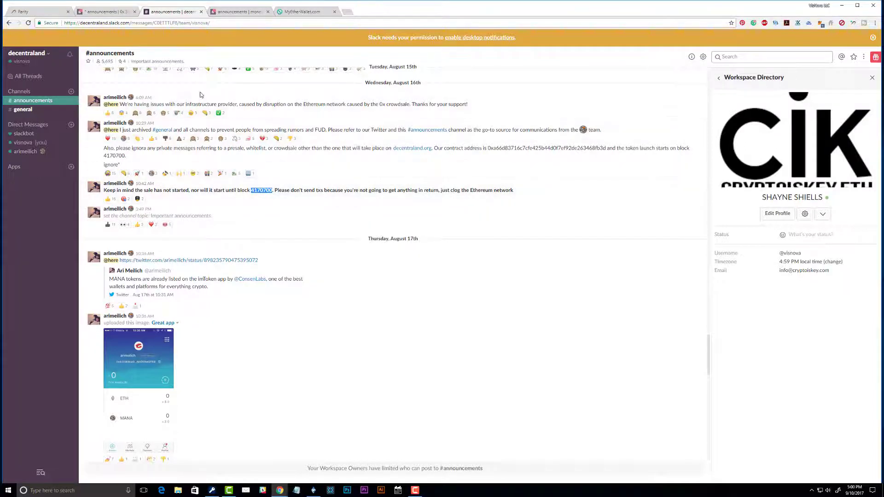
pyautogui.click(42, 11)
# Replace send block 4260422 with the pasted announced block, adjusted to 4170699
pyautogui.moveTo(50, 162); pyautogui.dragTo(30, 163)
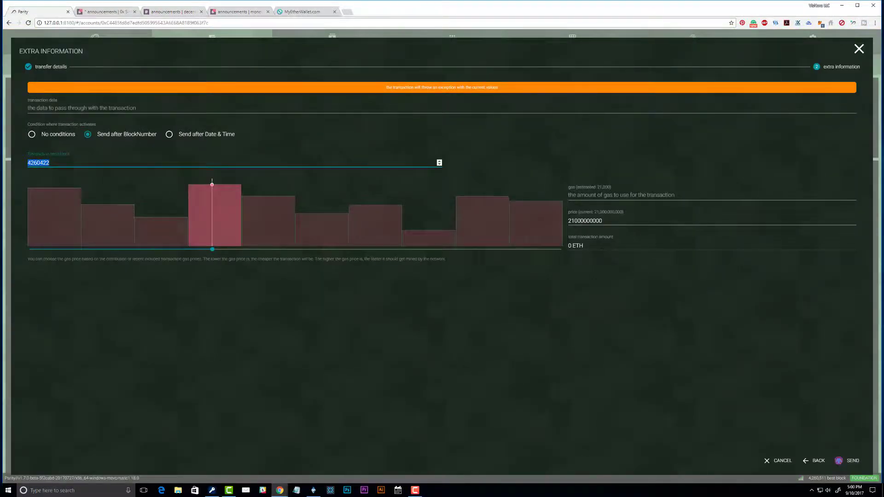
pyautogui.rightClick(40, 163)
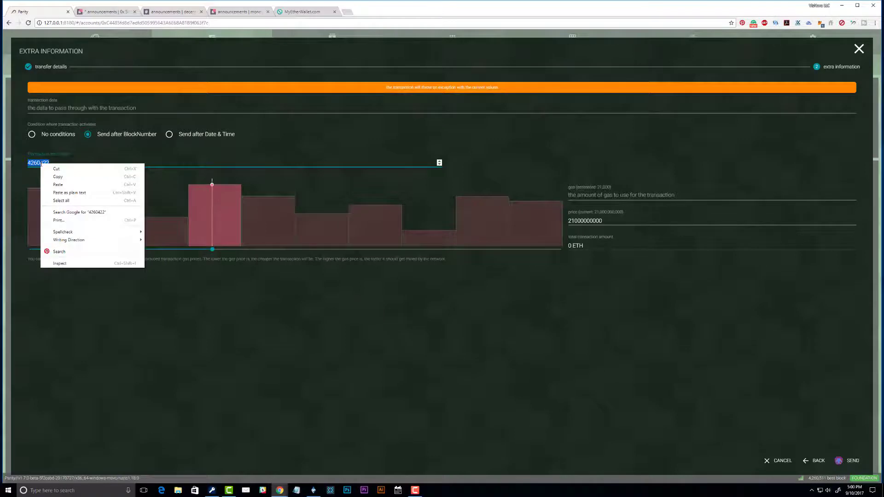
pyautogui.click(55, 187)
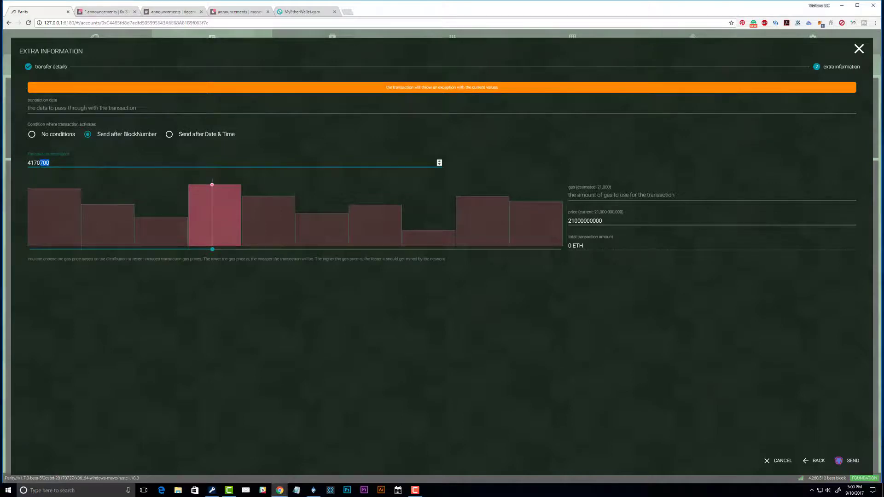
pyautogui.write('5')
# Check the 0x workspace's Slack announcements for token sale notices
pyautogui.click(175, 11)
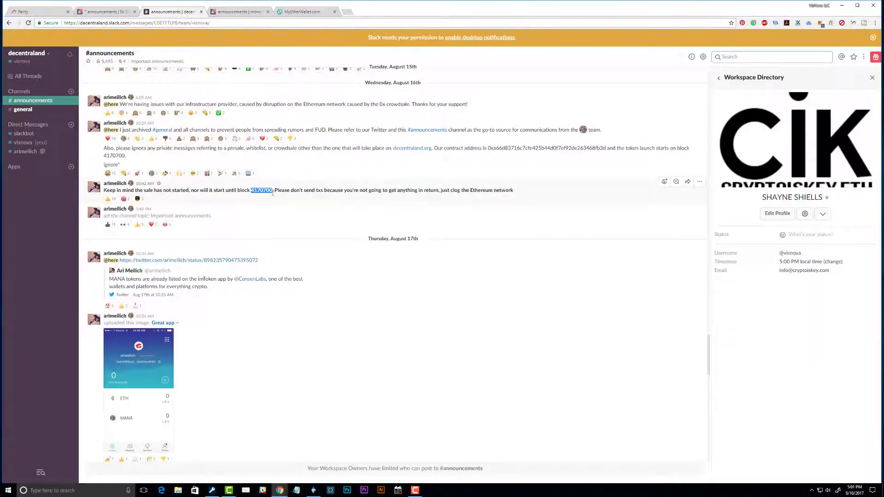
pyautogui.click(109, 11)
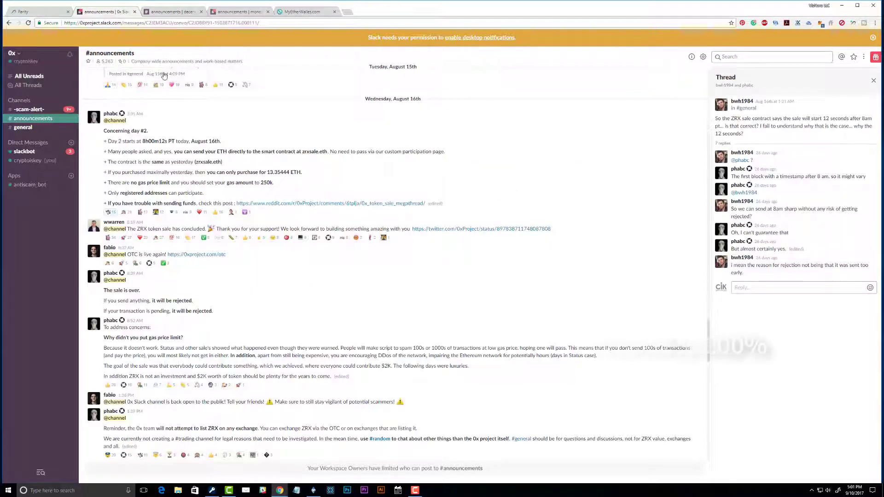
pyautogui.click(39, 12)
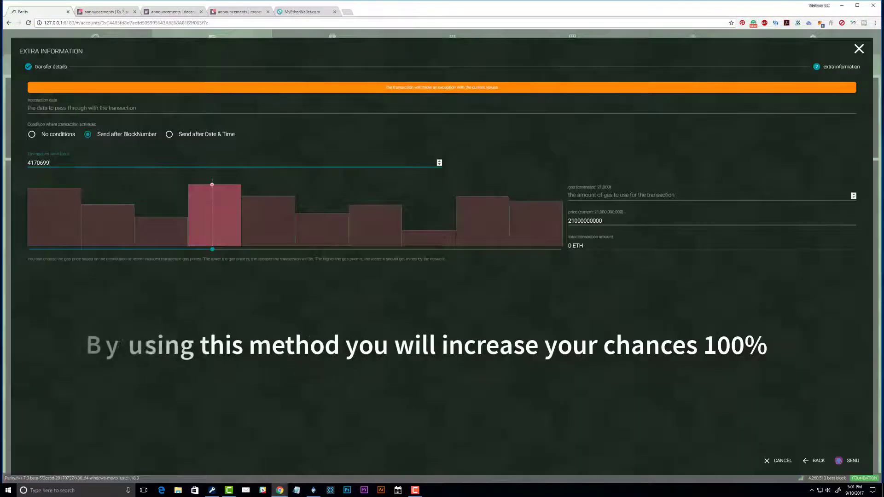
pyautogui.click(709, 194)
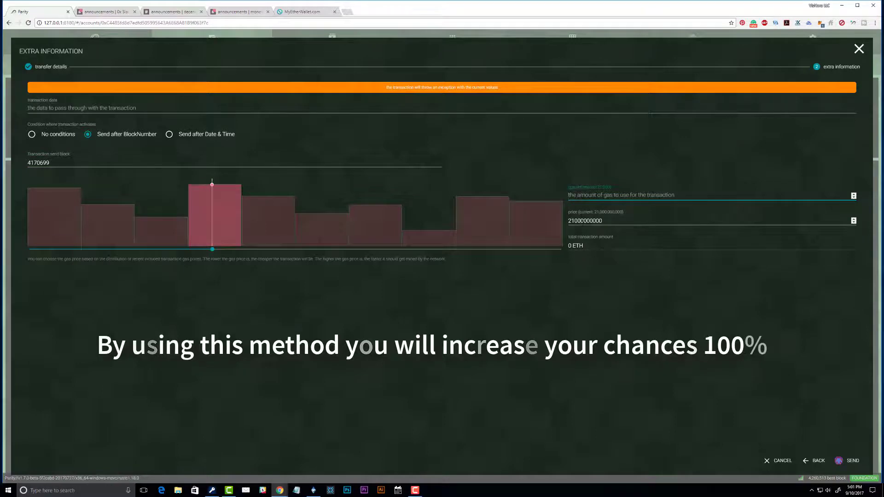
pyautogui.press('Tab')
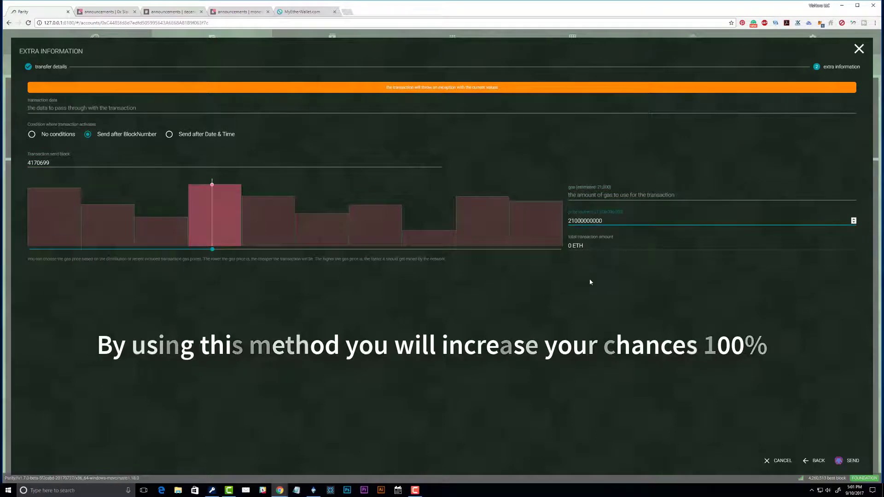